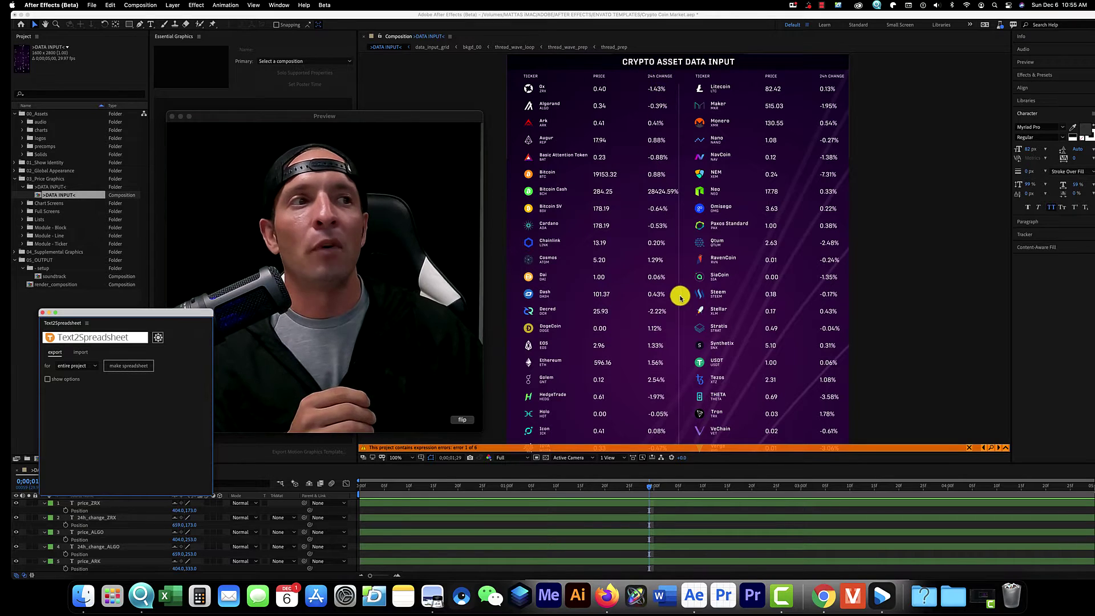
scroll(675, 295, down, 2)
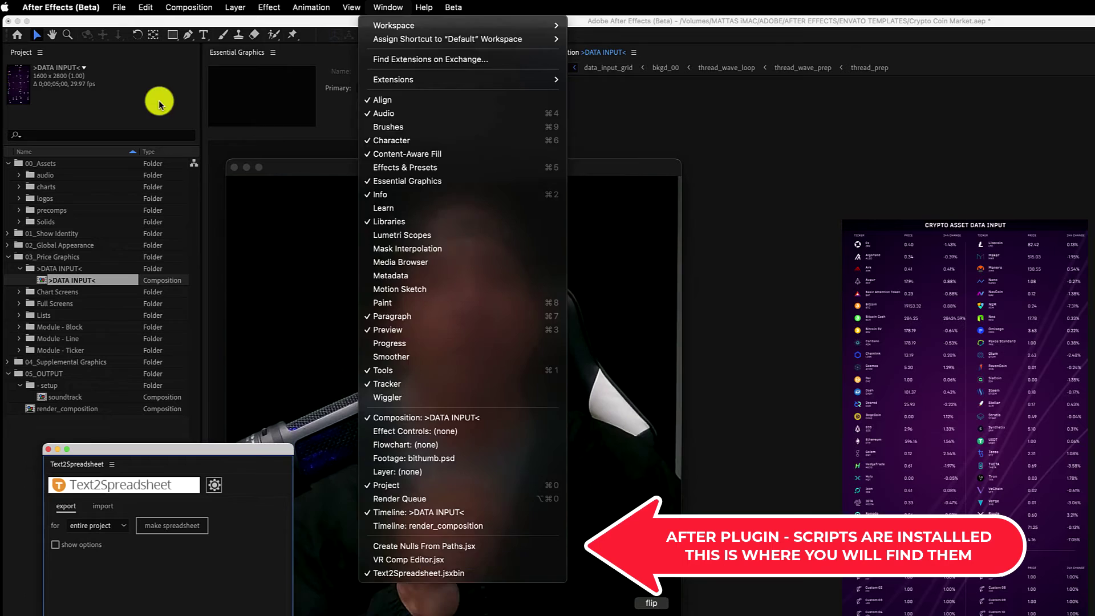
Confirm Text2Spreadsheet.jsxbin is listed under Window, then show the File menu commands.
click(110, 29)
click(116, 9)
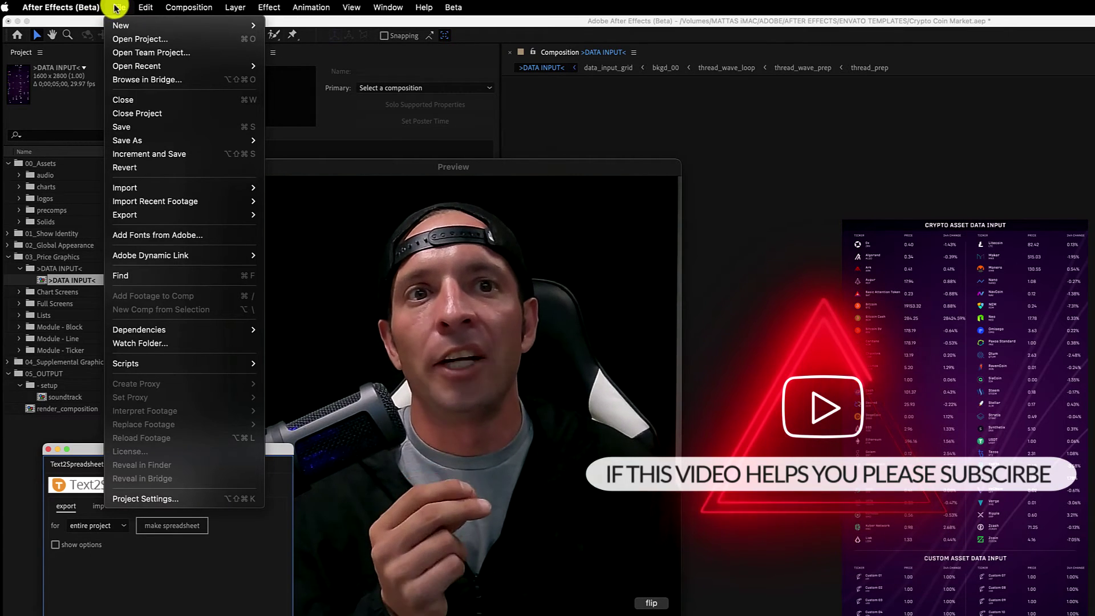
mouse_move(61, 6)
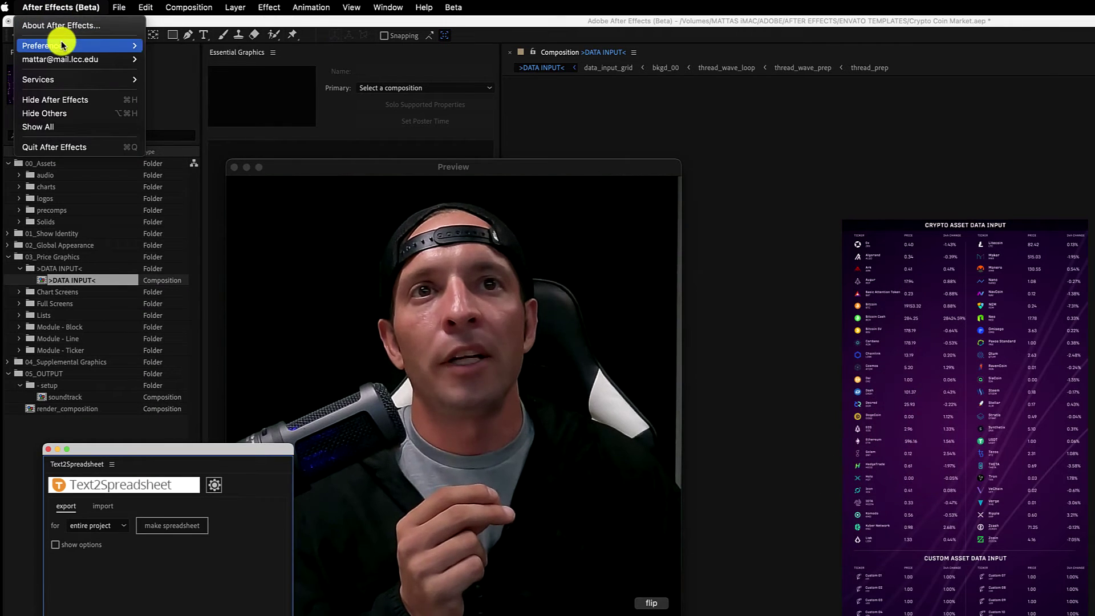
Show the Scripting & Expressions preferences with Allow Scripts to Write Files and Access Network enabled.
mouse_move(51, 46)
click(184, 43)
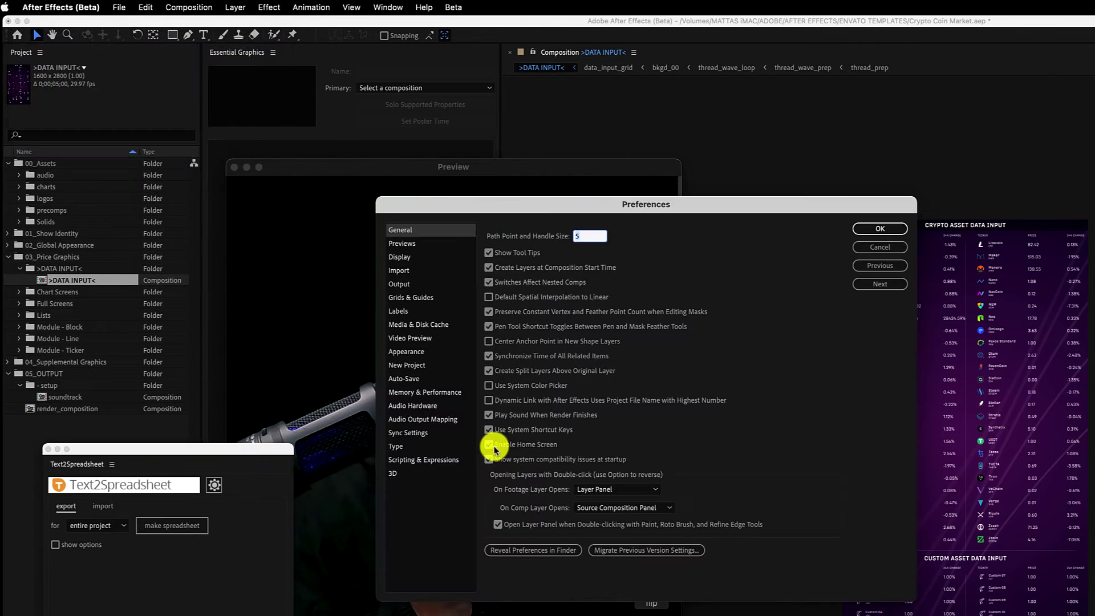
click(424, 462)
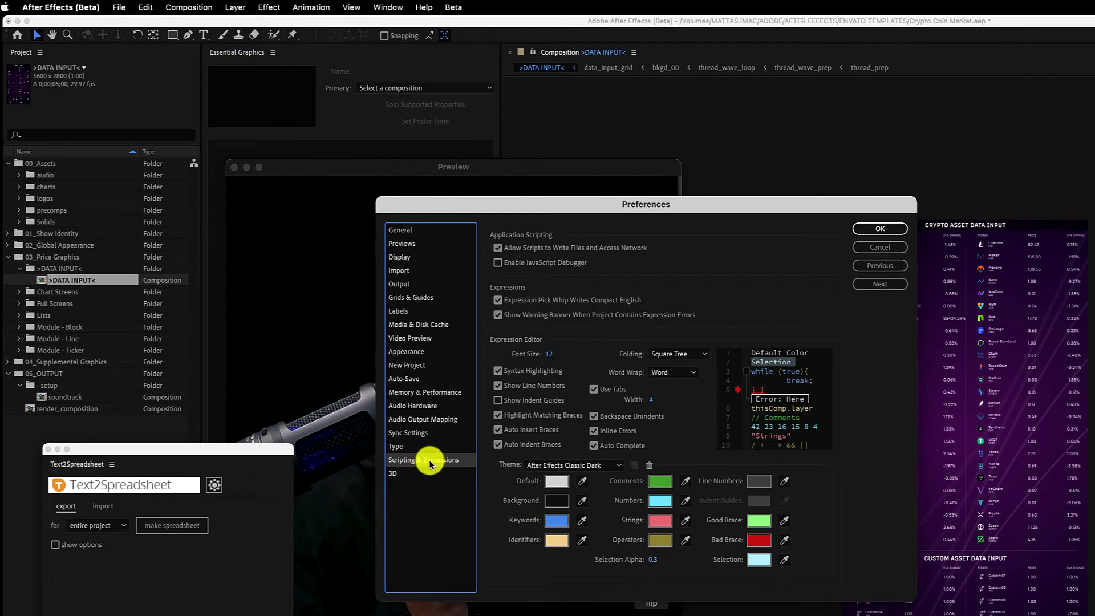